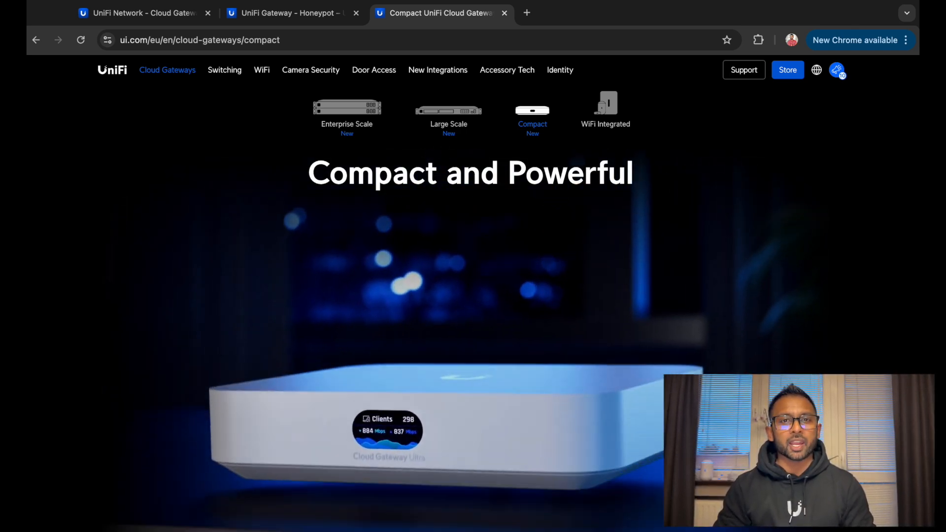
Scroll down and back up through the ui.com Compact Cloud Gateways product page
scroll(444, 295, "down", 3)
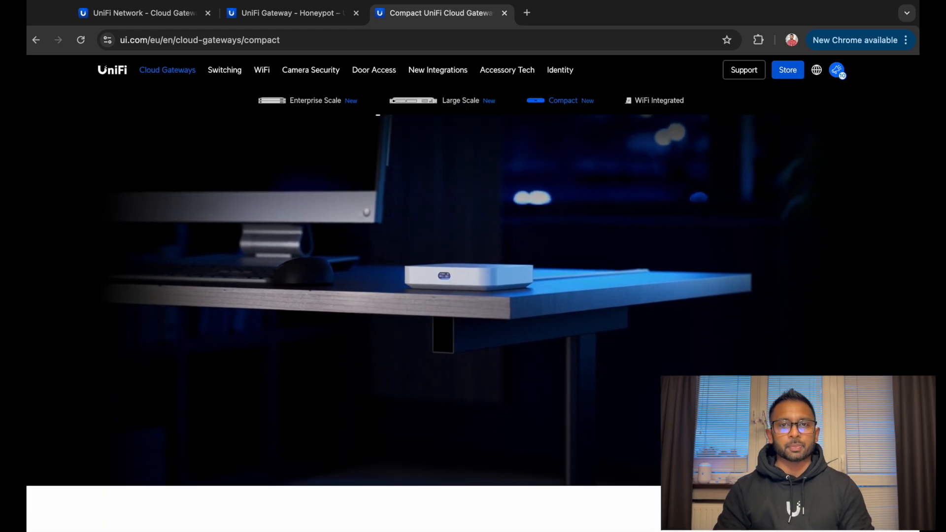
scroll(443, 295, "down", 5)
scroll(444, 296, "up", 4)
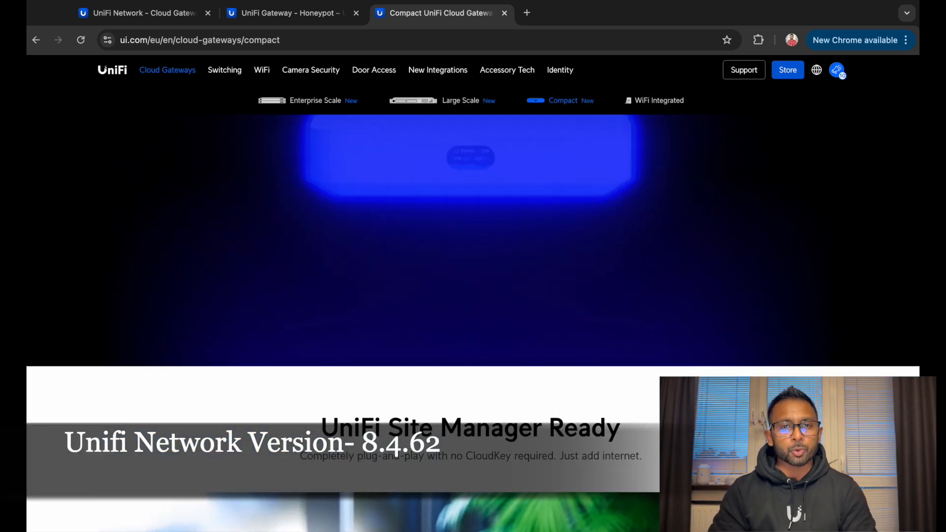
scroll(696, 449, "up", 2)
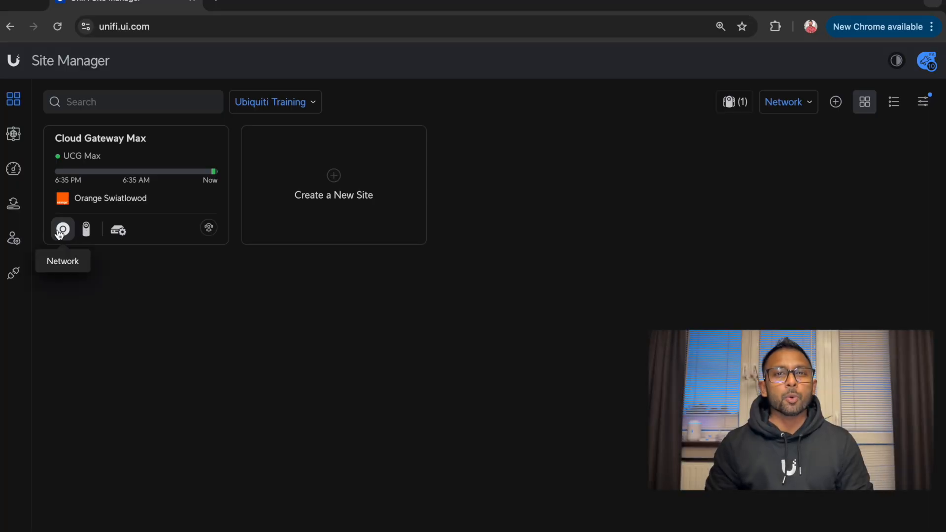
Open the Cloud Gateway Max's Network app and go to Settings > Networks
left_click(57, 231)
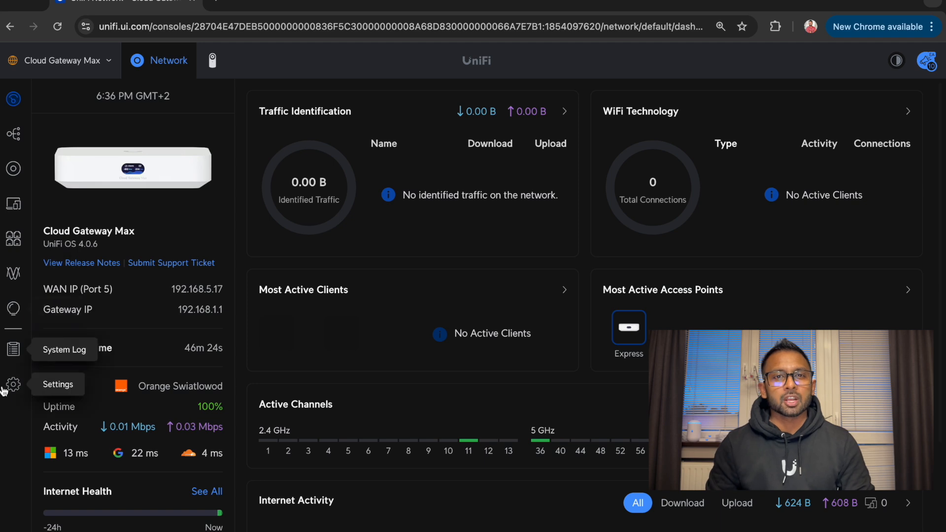
left_click(9, 394)
left_click(105, 158)
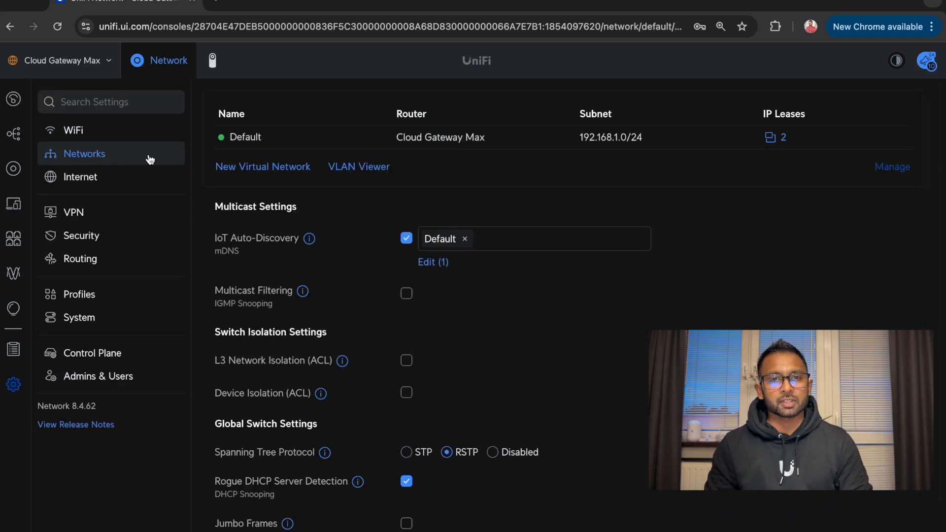
Start a virtual network named Test_VLAN20 with Auto-Scale off and gateway host 192.168.20.1
left_click(235, 172)
type("Test")
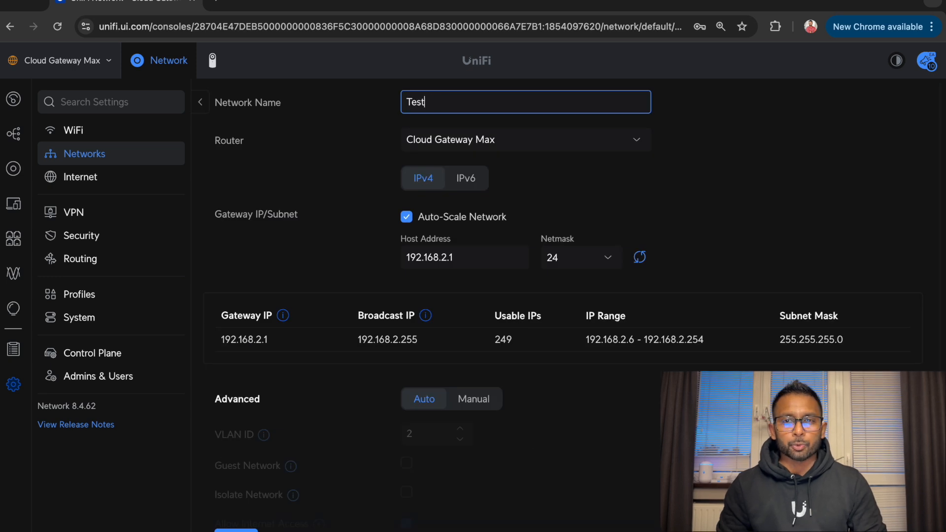
type("_VLAN20")
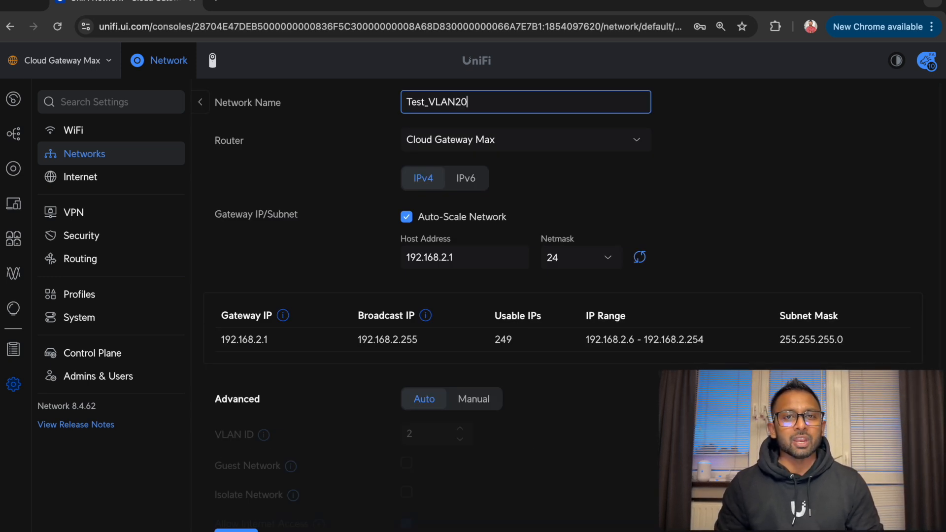
scroll(467, 219, "down", 1)
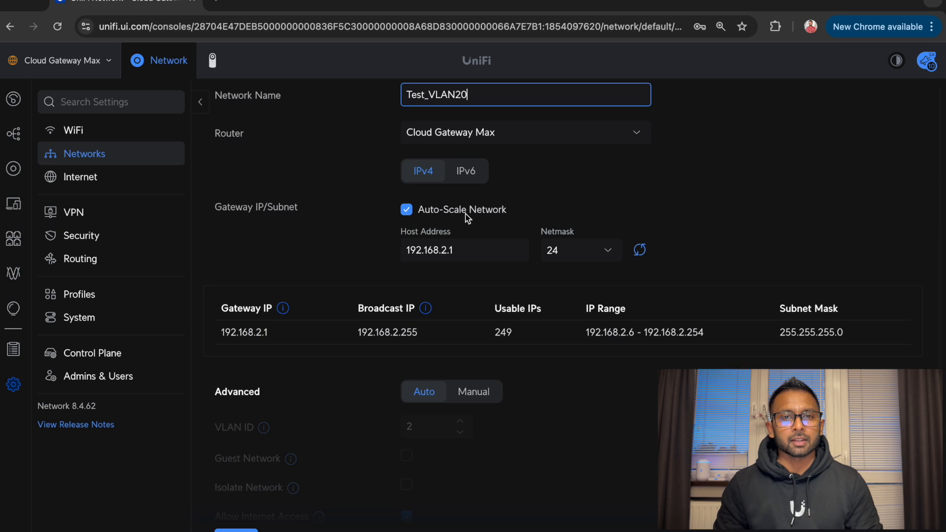
left_click(467, 219)
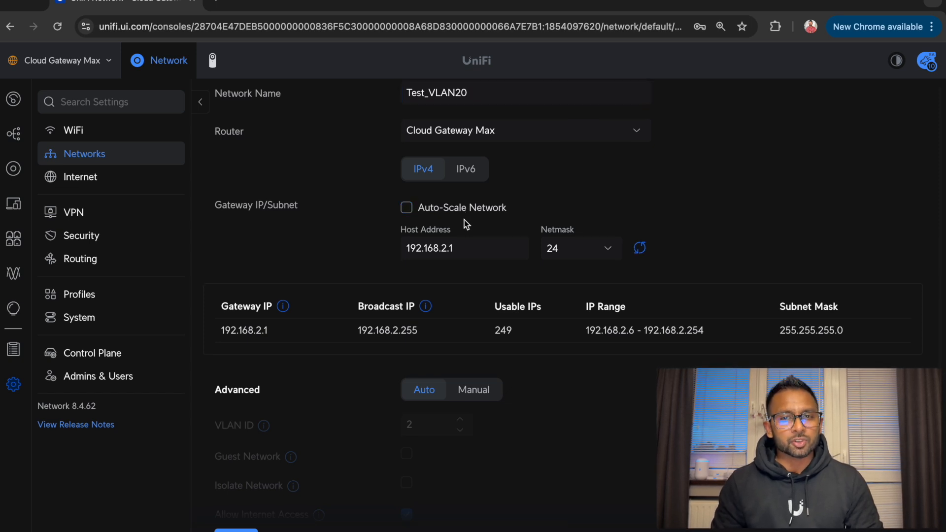
left_click(465, 244)
key("BackSpace")
key("BackSpace")
type("0.1")
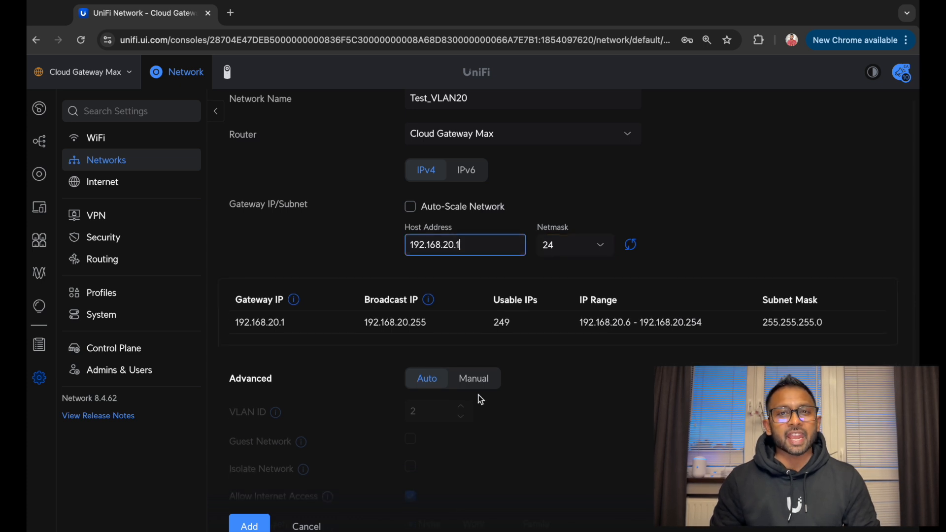
Switch the Advanced settings to Manual and set VLAN ID 20
scroll(481, 412, "down", 2)
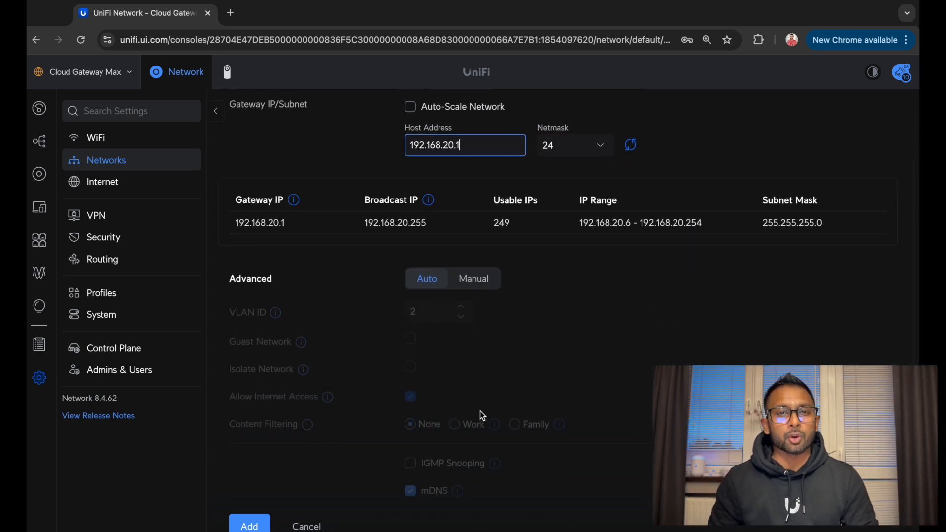
left_click(476, 281)
left_click(478, 283)
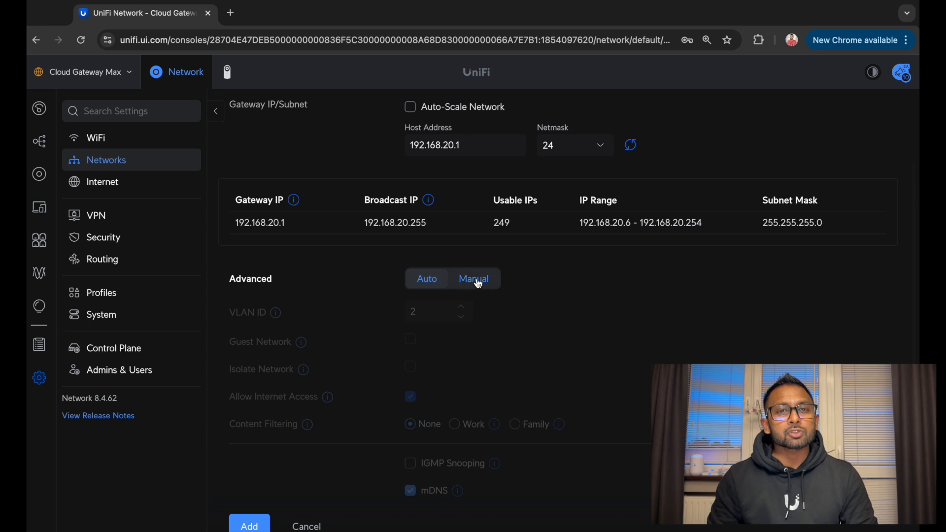
left_click(417, 314)
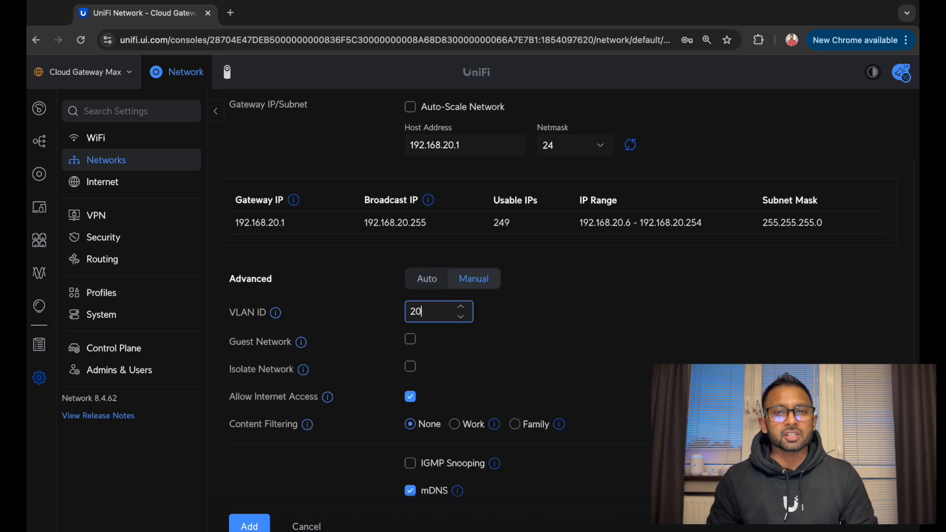
Set the DHCP range to 192.168.20.20–192.168.20.40 and add the network
scroll(467, 383, "down", 1)
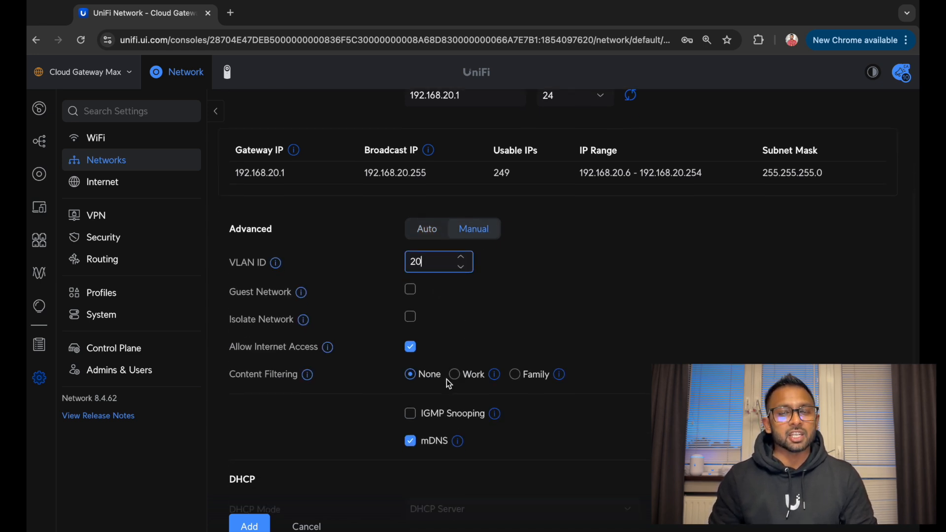
scroll(448, 384, "down", 3)
scroll(431, 385, "down", 1)
left_click(481, 427)
key("BackSpace")
type("20")
left_click(617, 422)
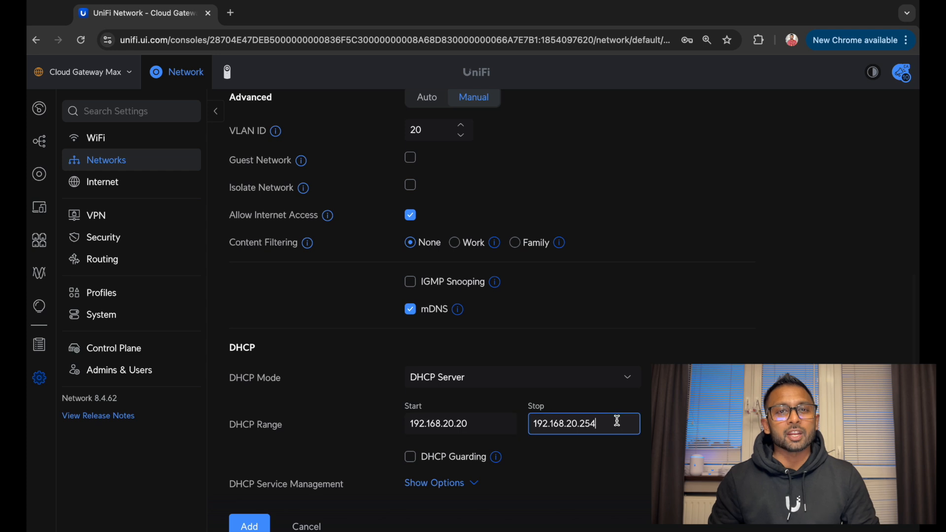
type("40")
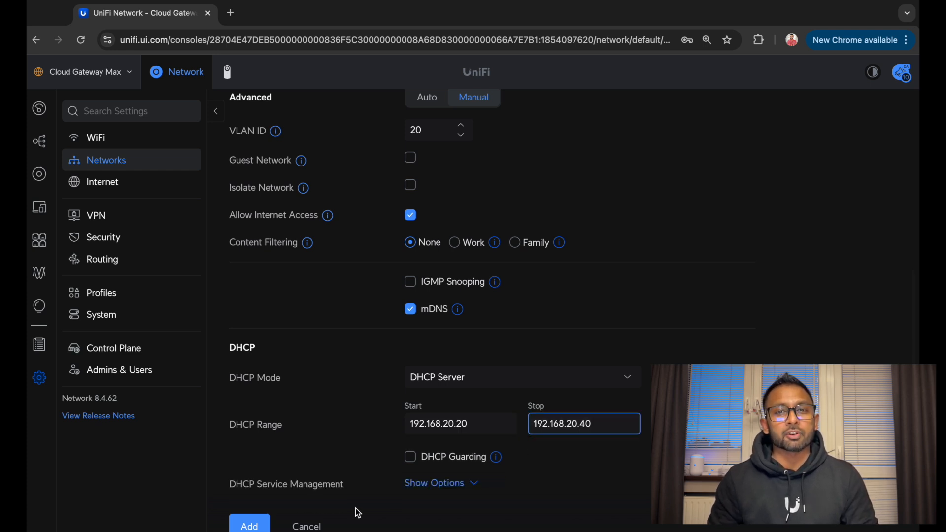
left_click(252, 524)
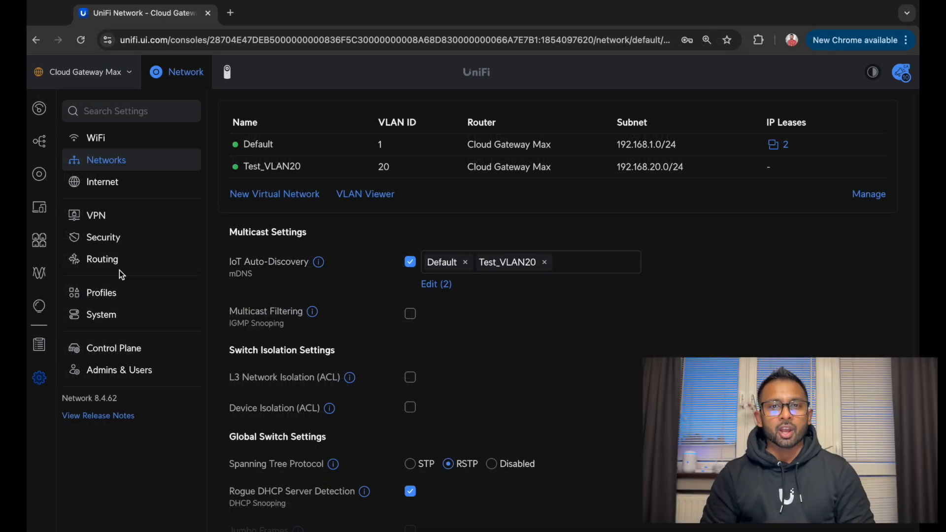
Open the Security settings' General tab and view the Internal Honeypot information
left_click(127, 237)
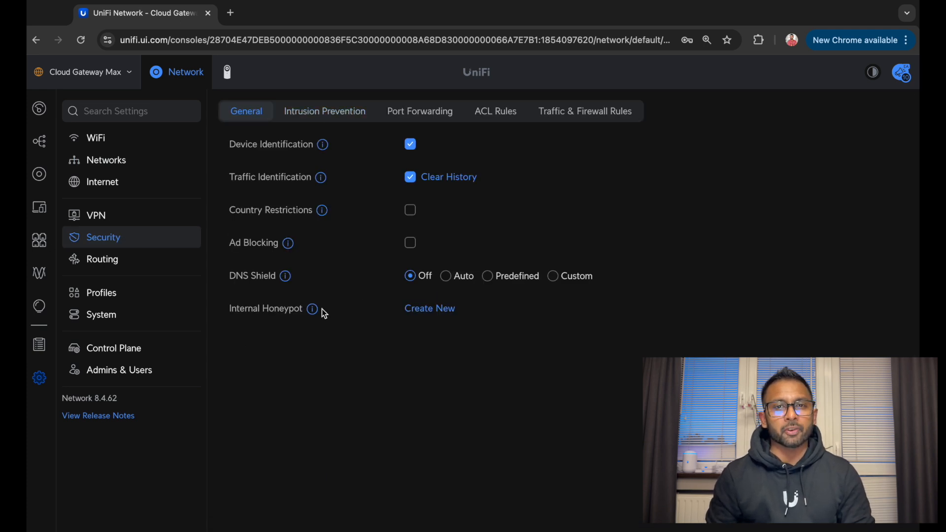
mouse_move(312, 314)
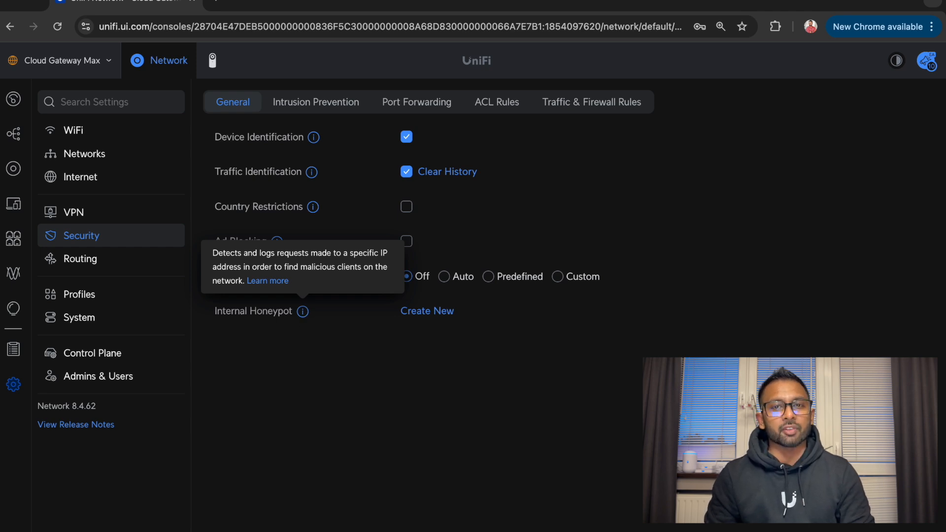
Create an internal honeypot on Test_VLAN20 with honeypot IP 192.168.20.10
left_click(426, 311)
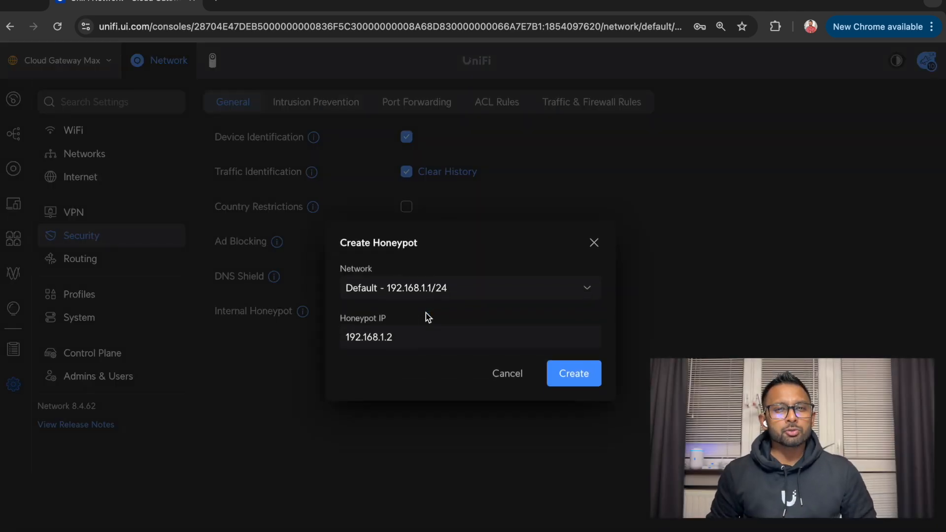
left_click(476, 293)
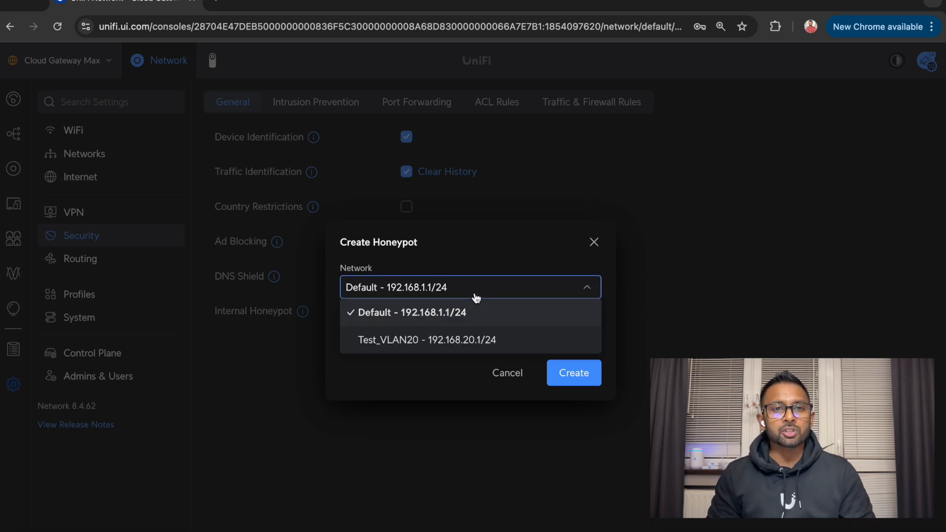
left_click(459, 341)
left_click(415, 341)
key("BackSpace")
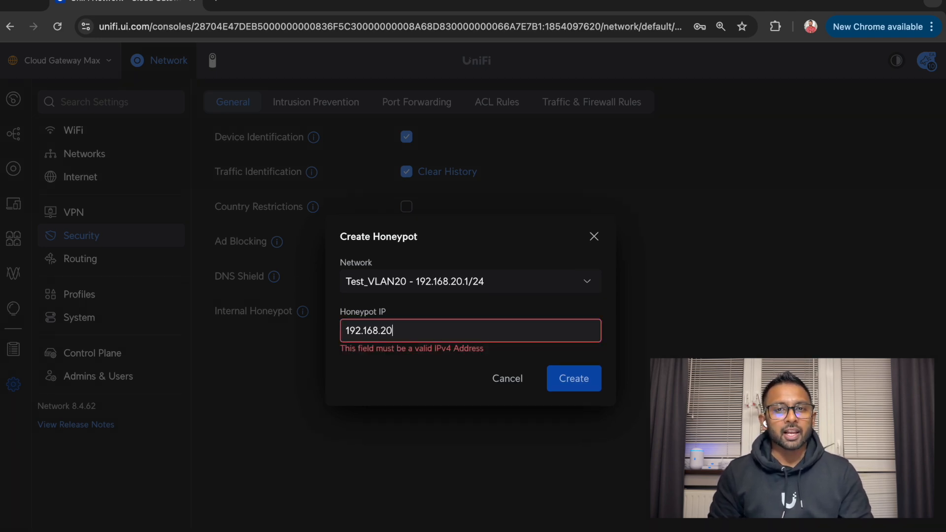
type("20.")
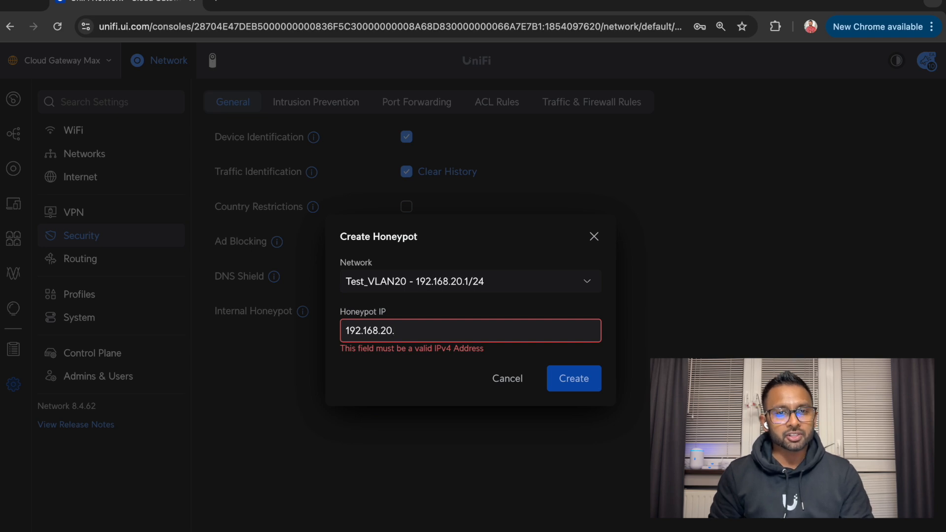
type("10")
left_click(582, 374)
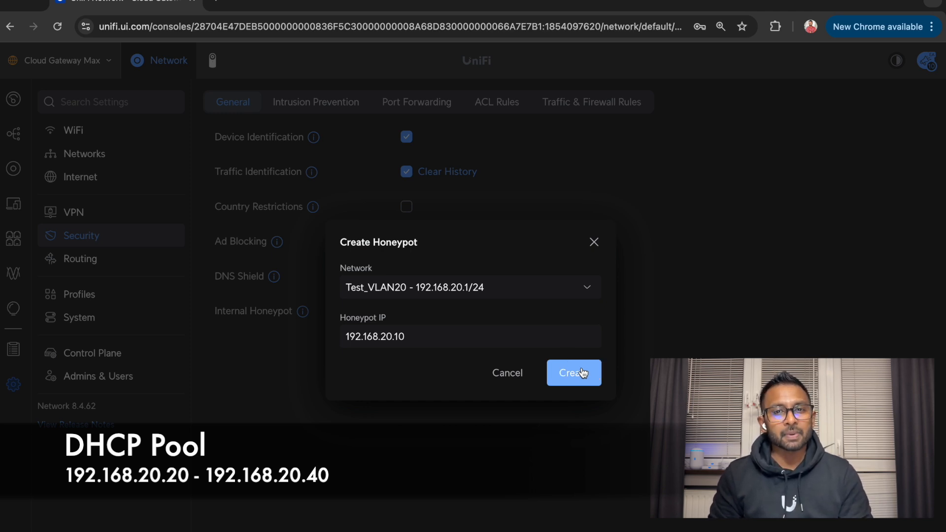
left_click(583, 373)
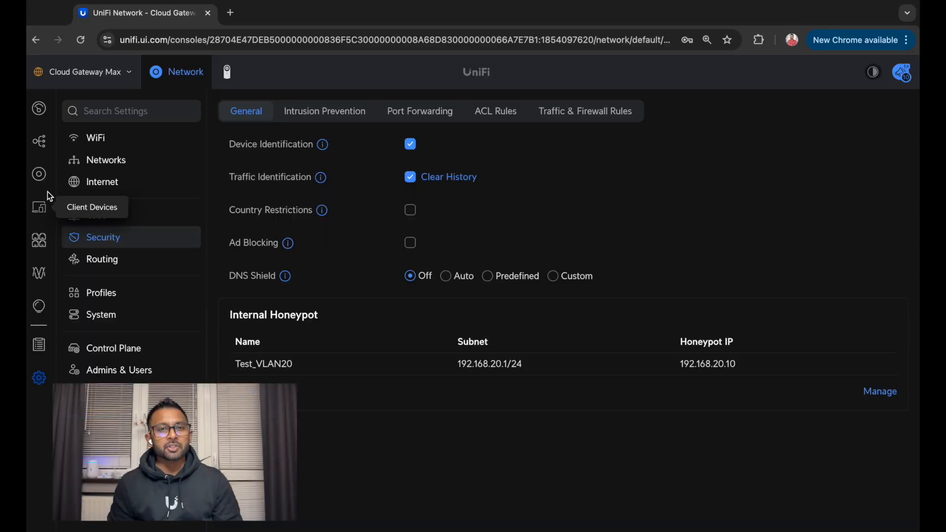
Show the Topology map and the connected laptop client's details panel
left_click(41, 142)
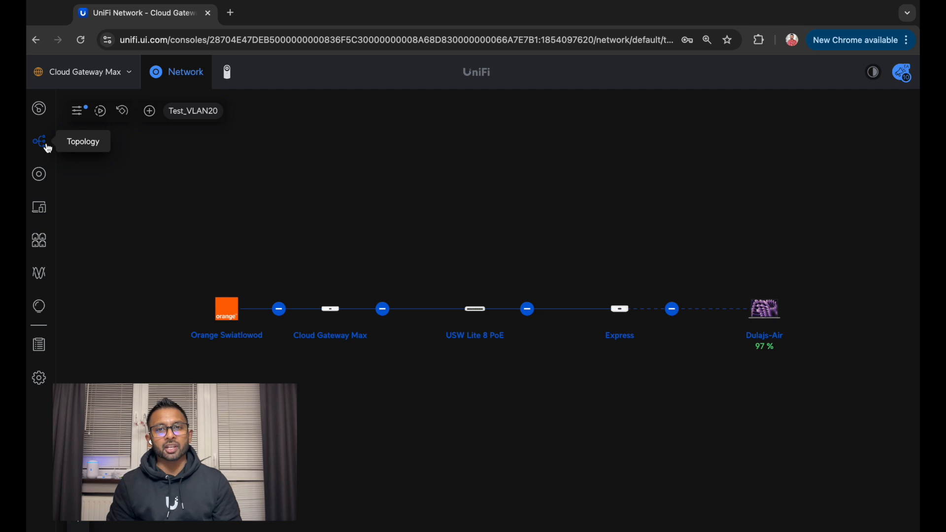
left_click(765, 310)
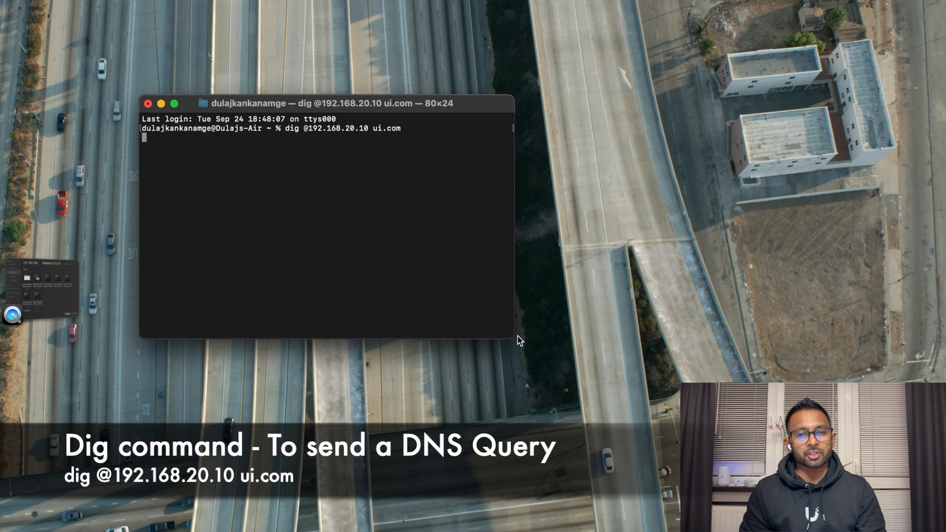
Enlarge the Terminal window to 136×34 for the dig query to 192.168.20.10
left_click_drag(512, 336, 774, 423)
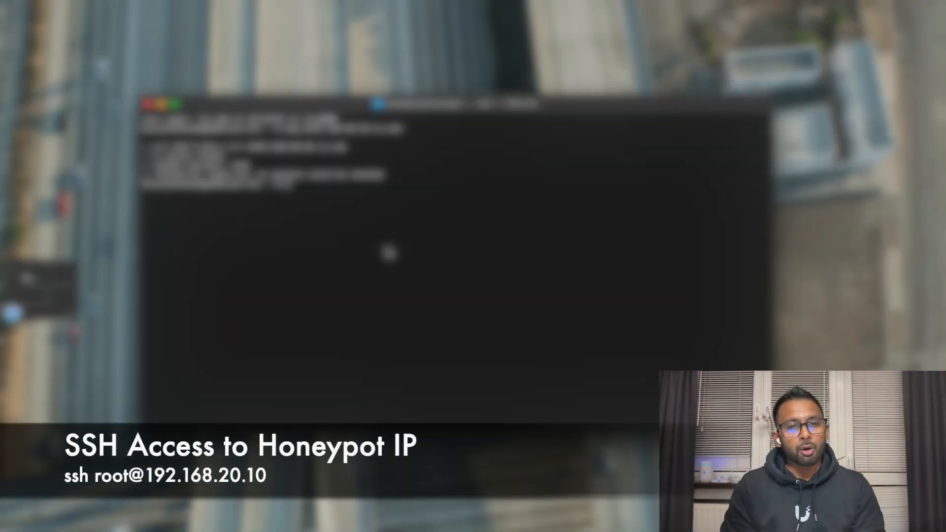
type("ssh root")
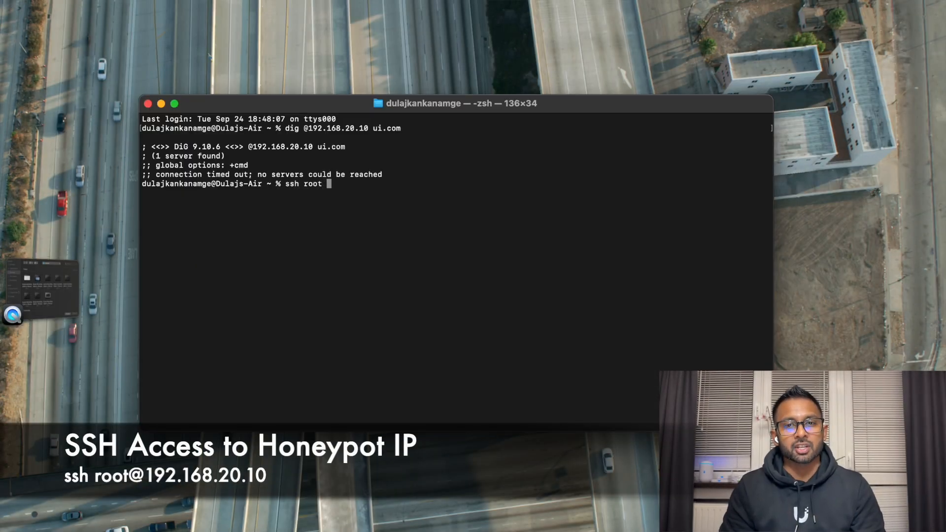
key("BackSpace")
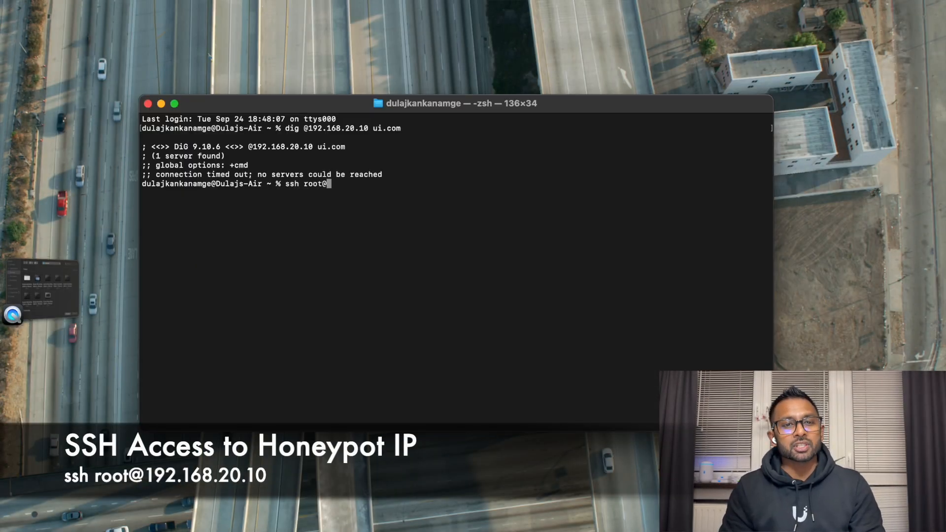
type("68.20.10")
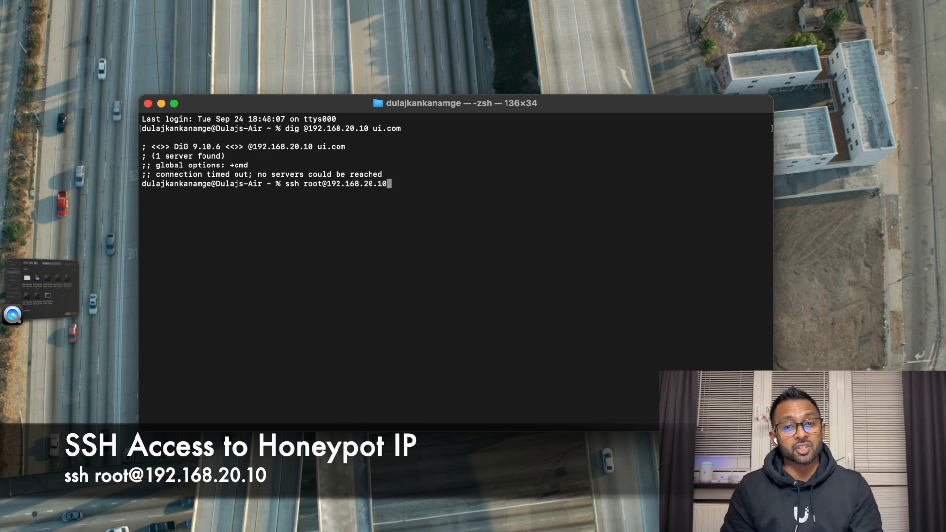
key("Return")
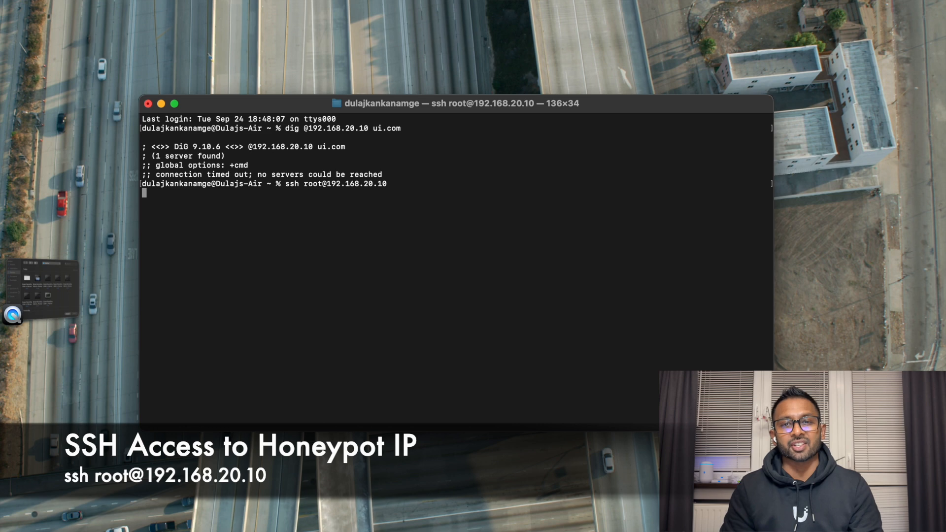
key("Return")
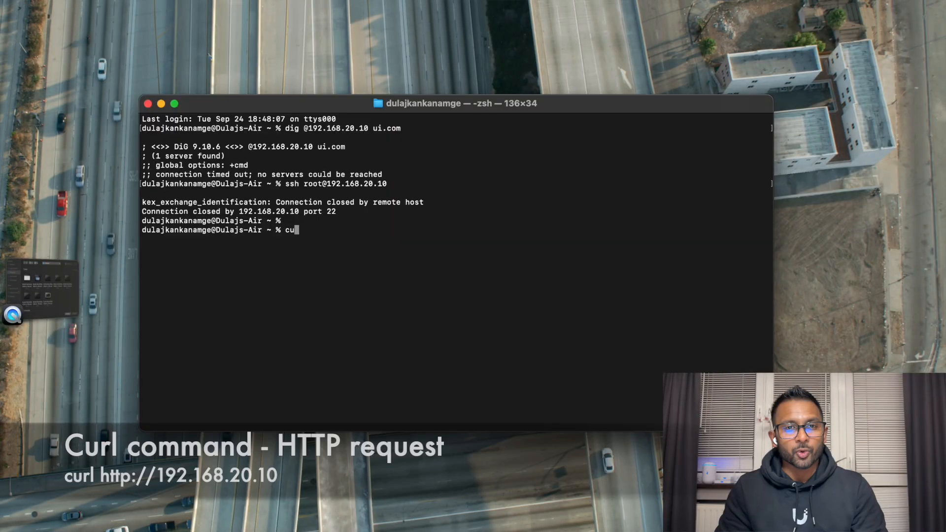
type("rl ")
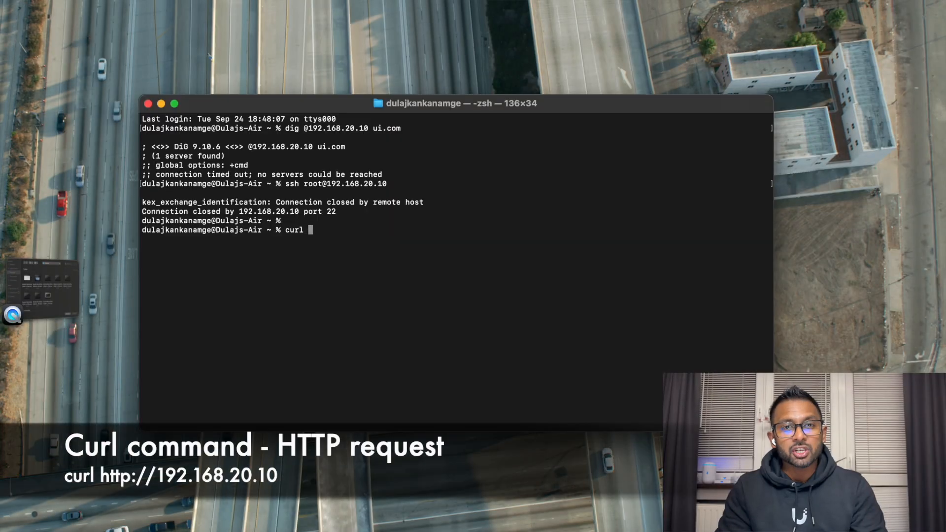
type("http://")
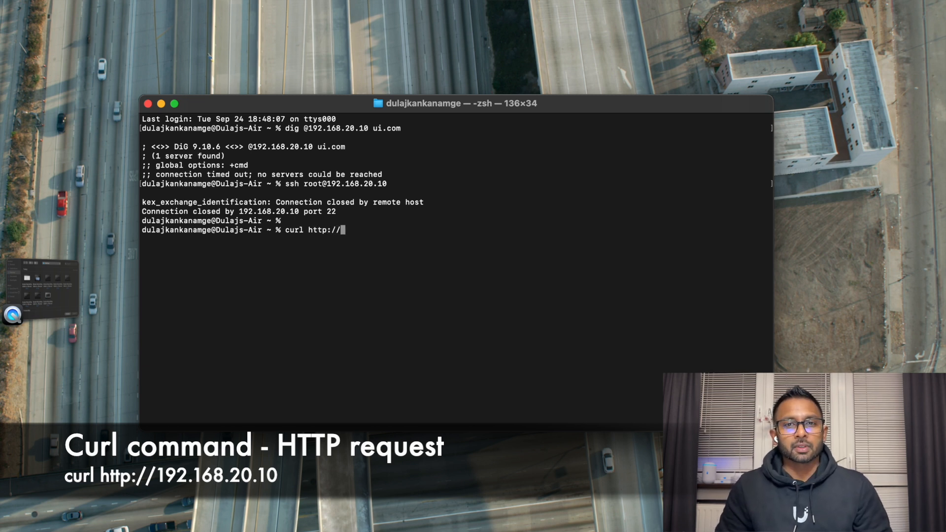
type("192.168.20.10")
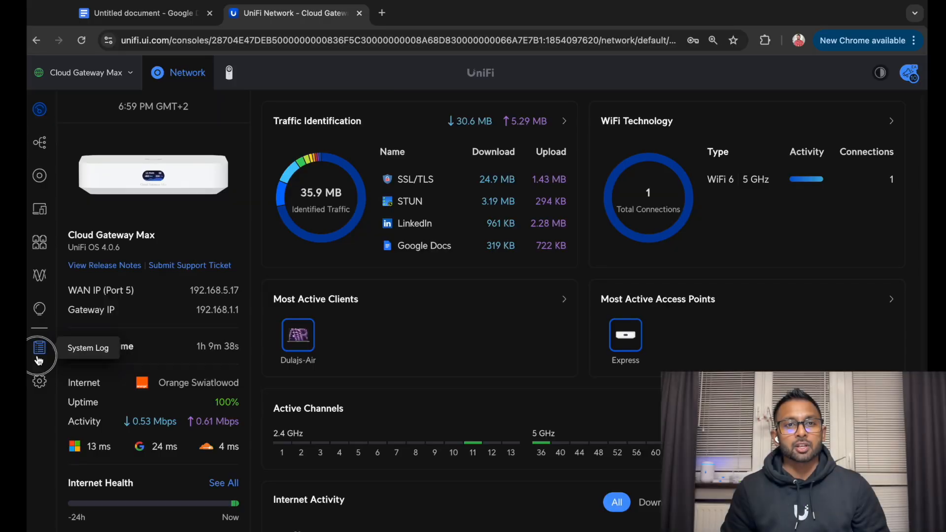
Browse the System Log's Updates, Admin Activity, Client, Triggers, AP, Host and Critical events
left_click(38, 359)
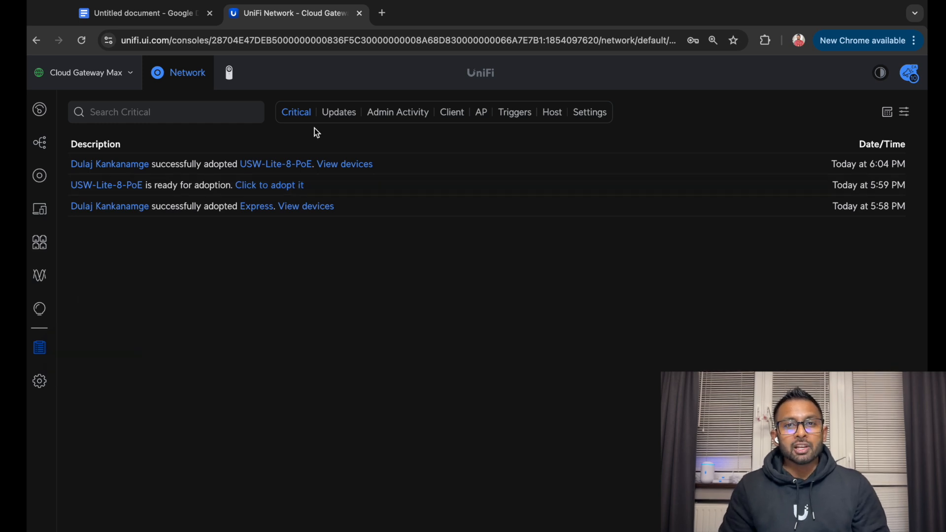
left_click(332, 120)
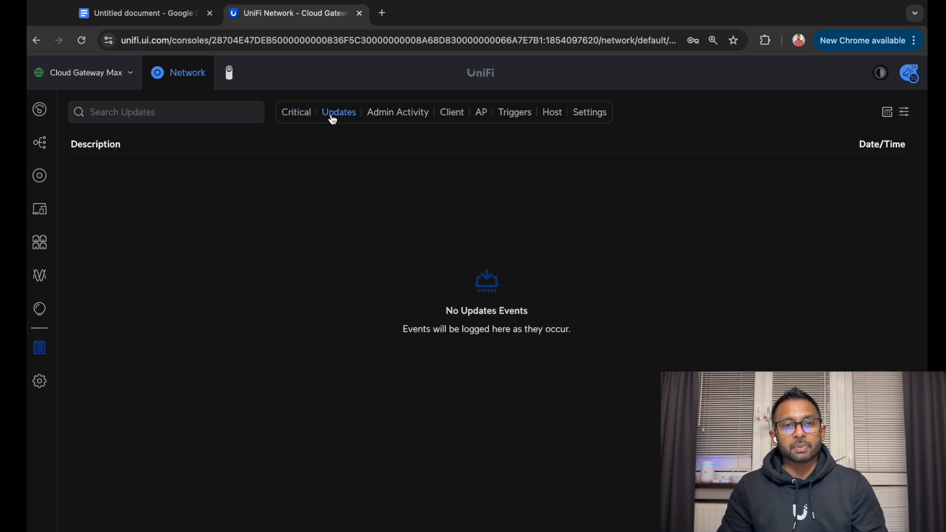
left_click(389, 119)
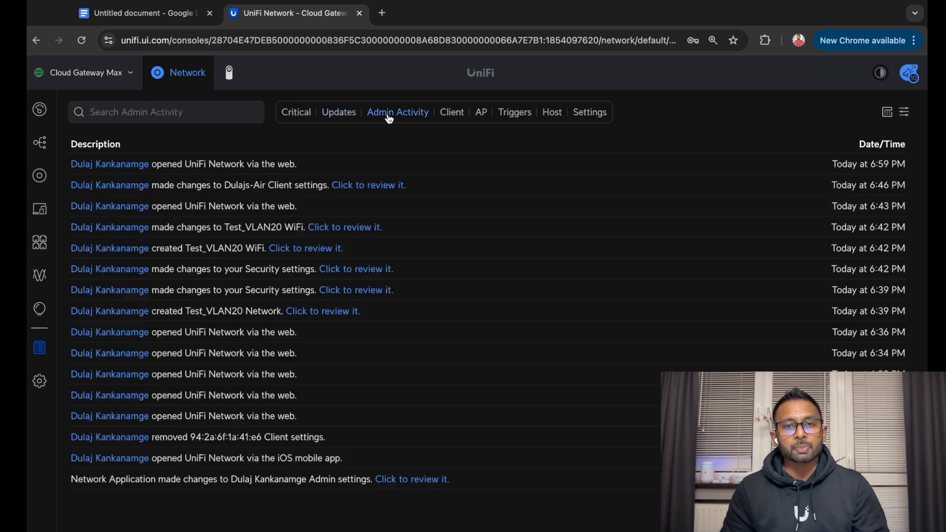
left_click(451, 115)
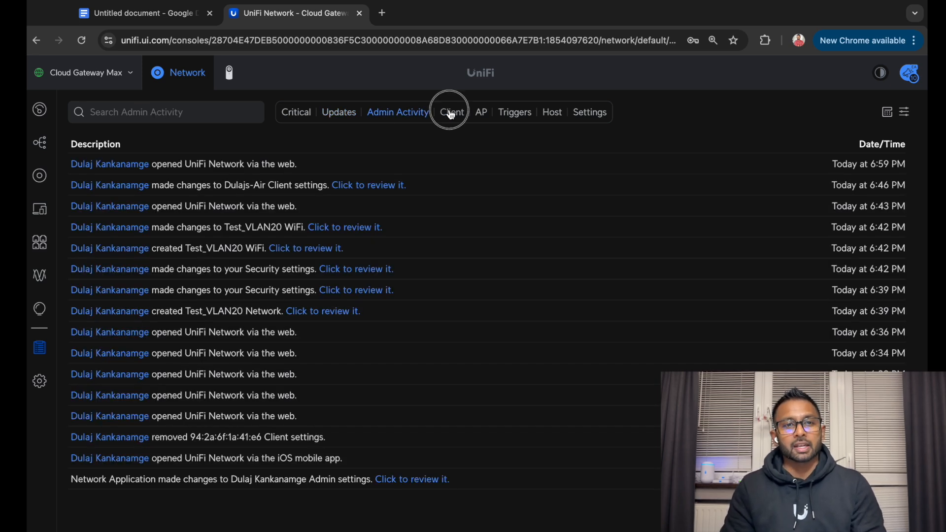
left_click(496, 111)
left_click(485, 112)
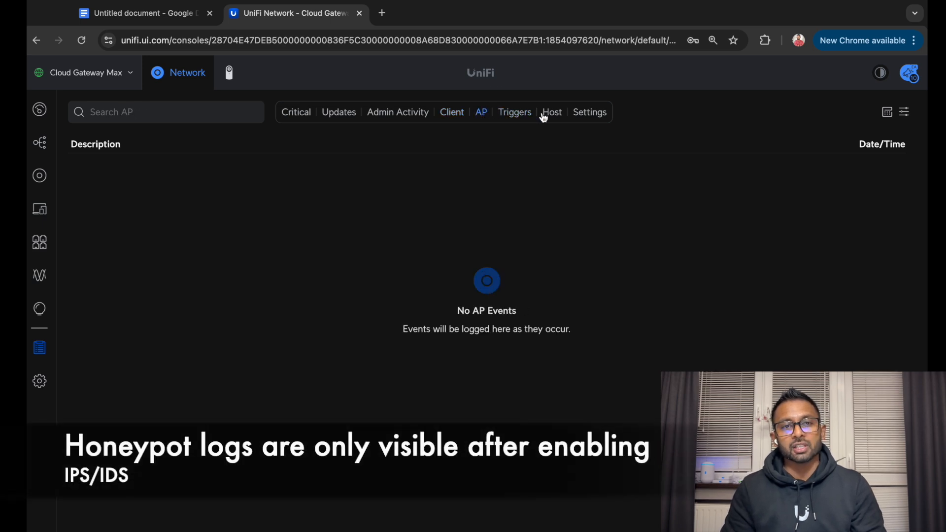
left_click(550, 113)
left_click(585, 115)
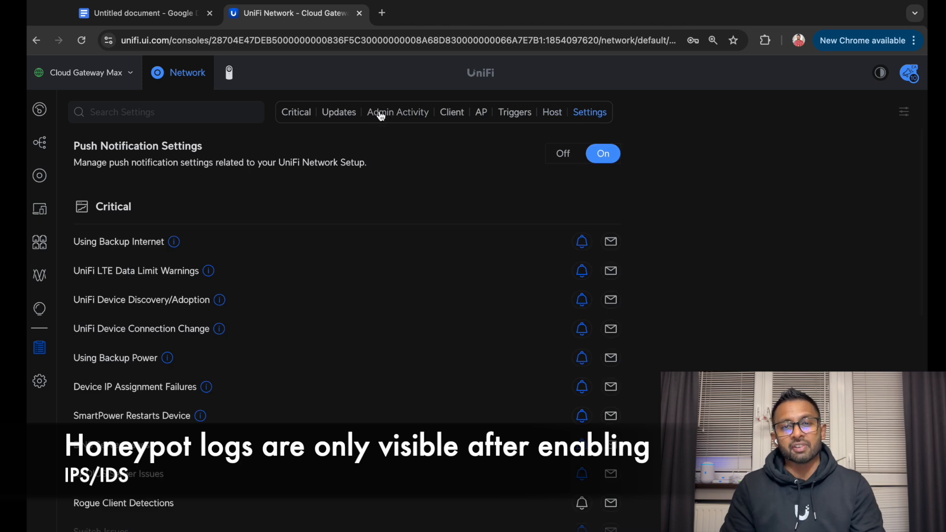
left_click(292, 114)
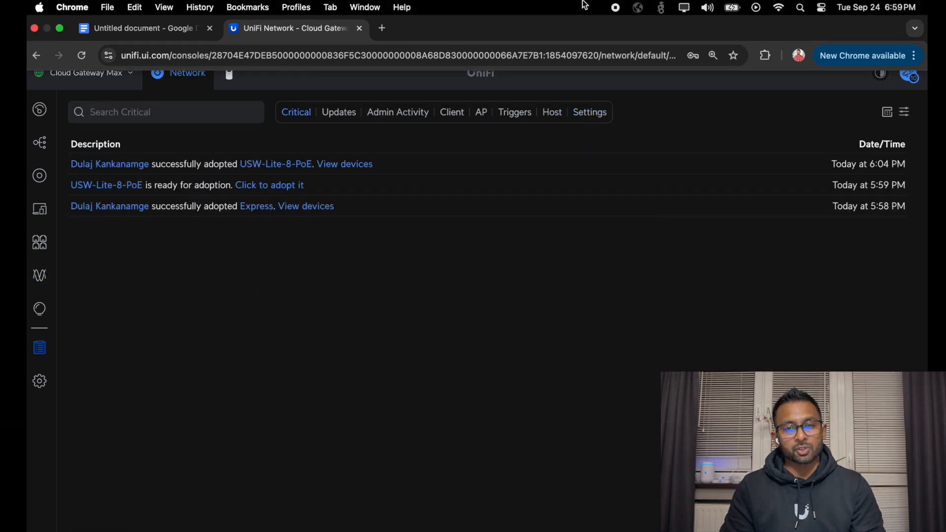
left_click(39, 381)
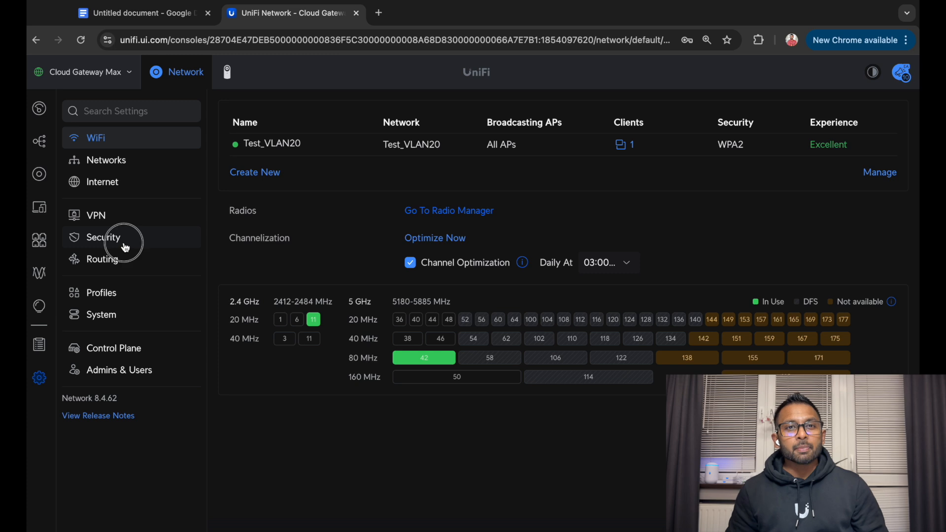
Set Intrusion Prevention to Auto, apply it, and return to the System Log's critical events
left_click(125, 247)
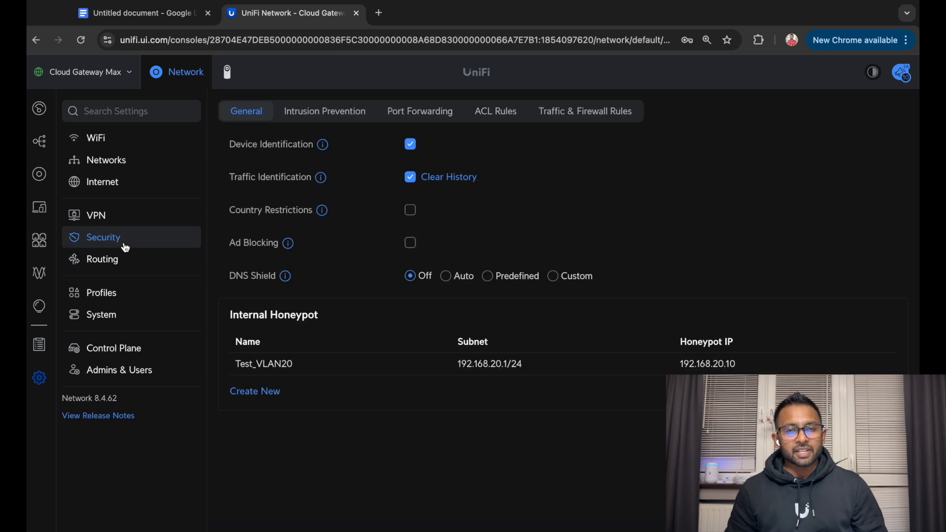
left_click(318, 113)
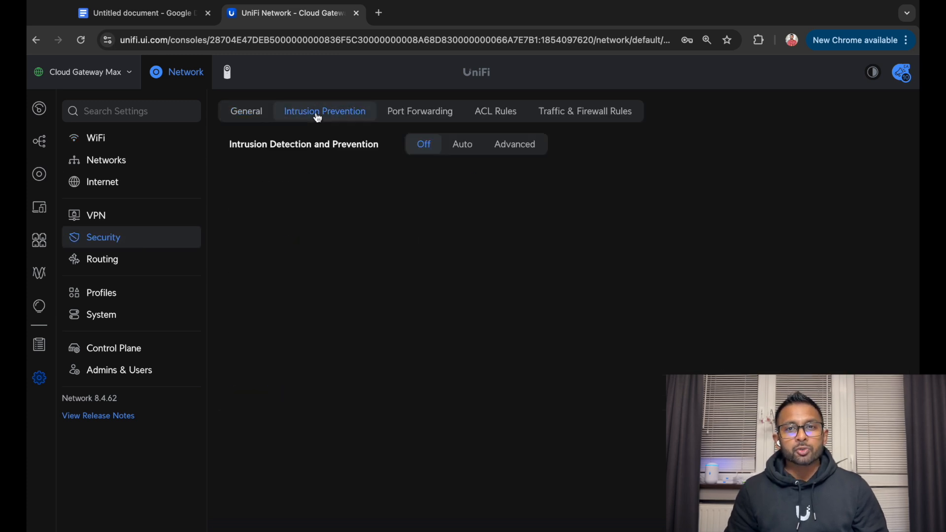
left_click(464, 145)
left_click(509, 148)
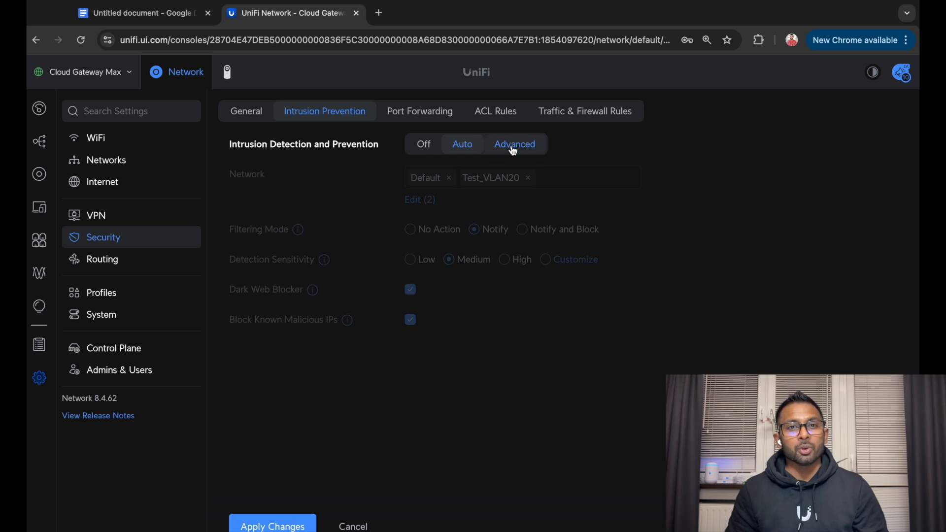
left_click(471, 148)
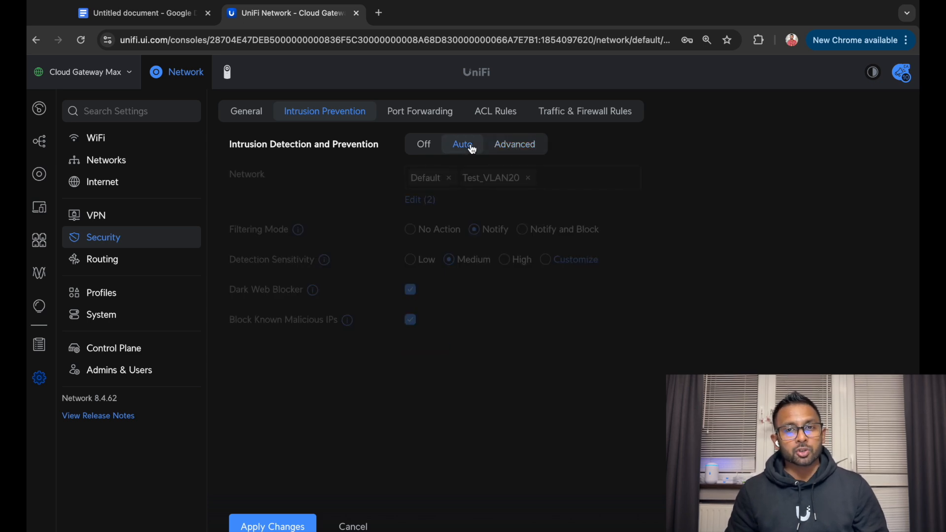
left_click(295, 524)
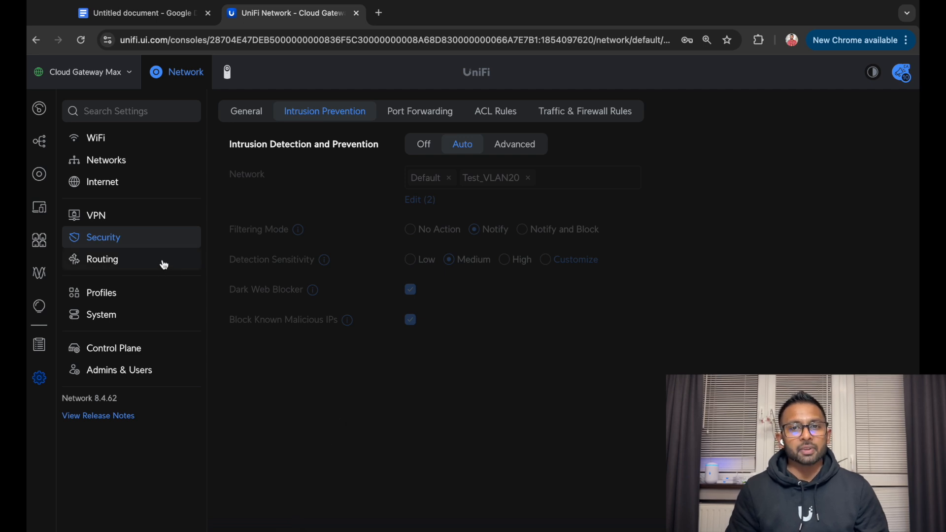
left_click(40, 344)
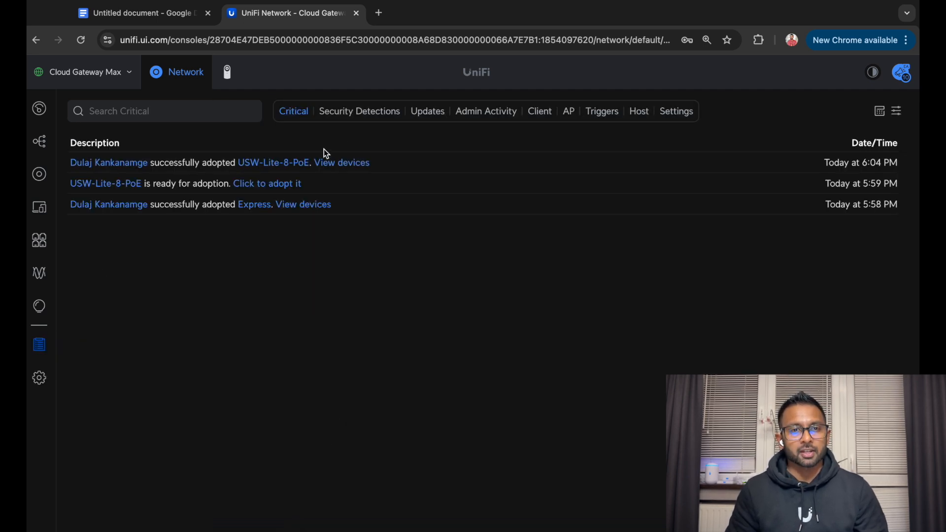
List the four honeypot detections from 192.168.20.39 and open the oldest alert's details
left_click(354, 110)
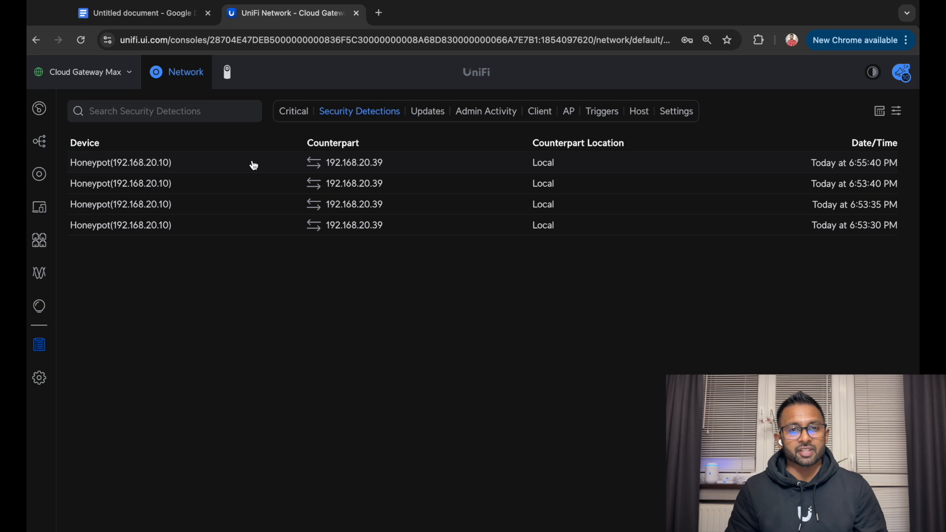
left_click(39, 344)
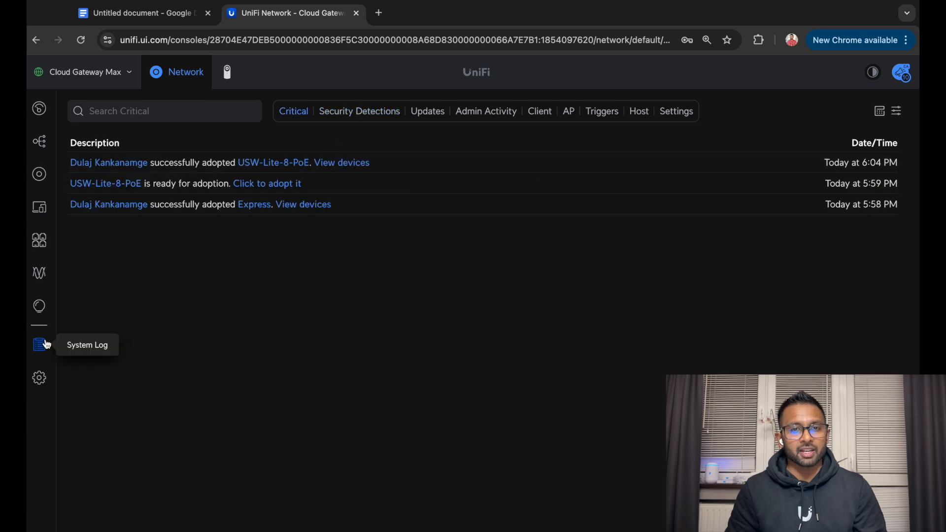
left_click(354, 114)
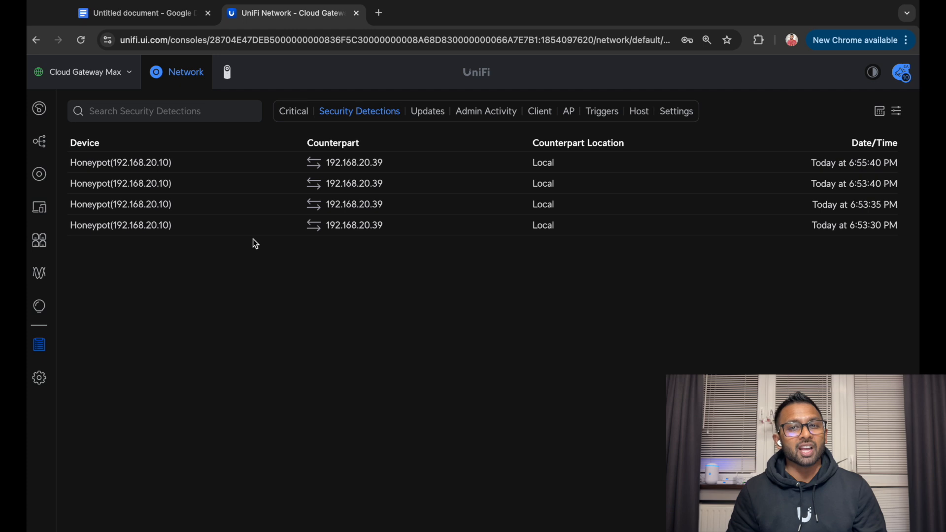
left_click(897, 111)
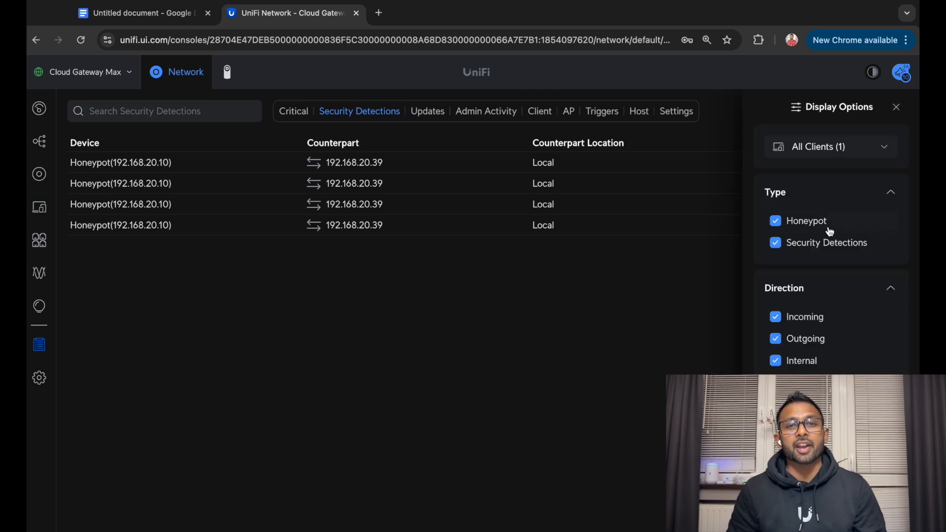
left_click(897, 108)
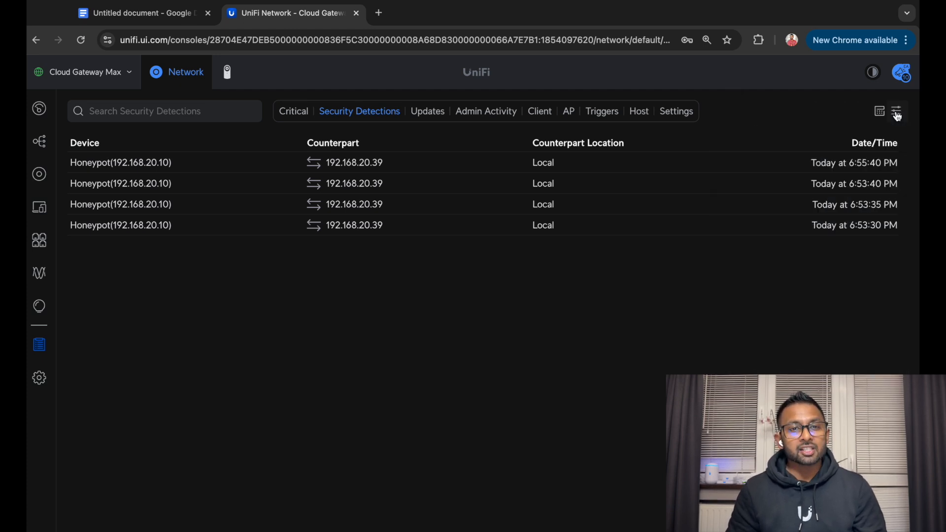
left_click(209, 232)
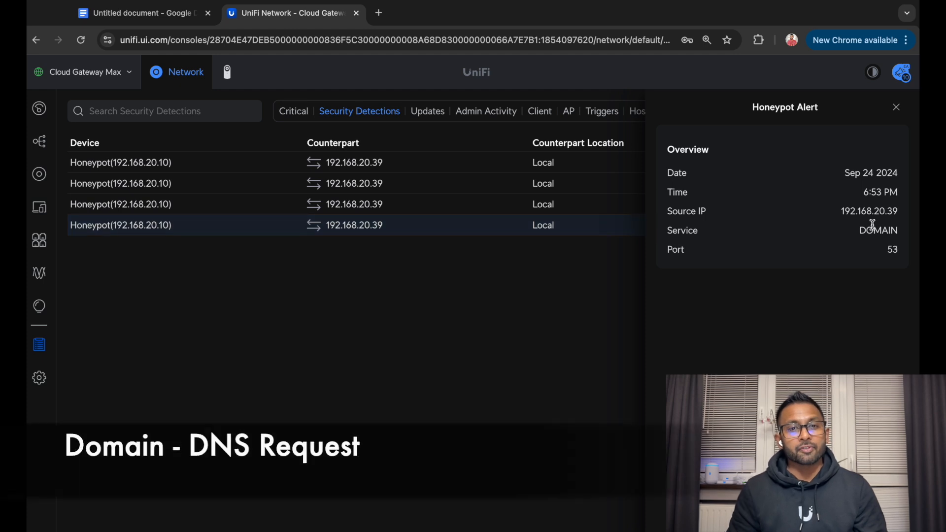
Close the DNS port 53 alert and check the third and second detections' service and port
left_click(896, 109)
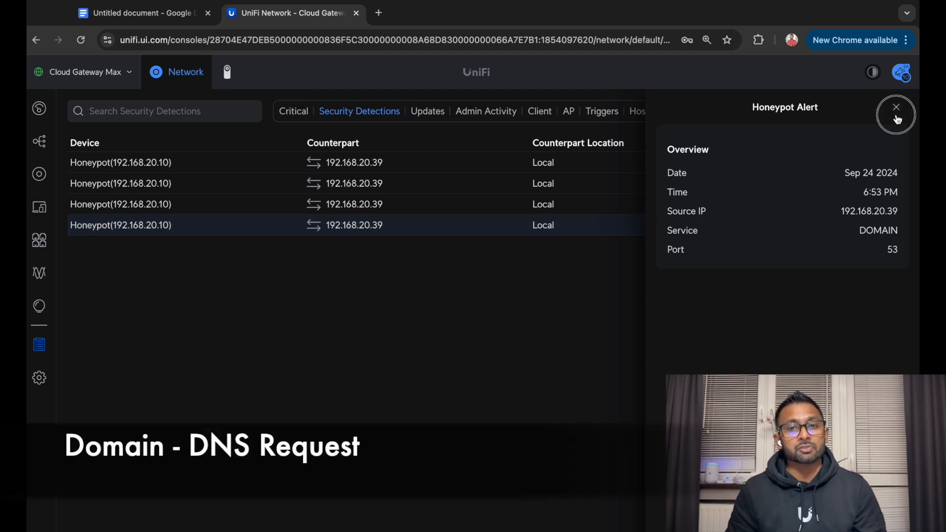
left_click(251, 195)
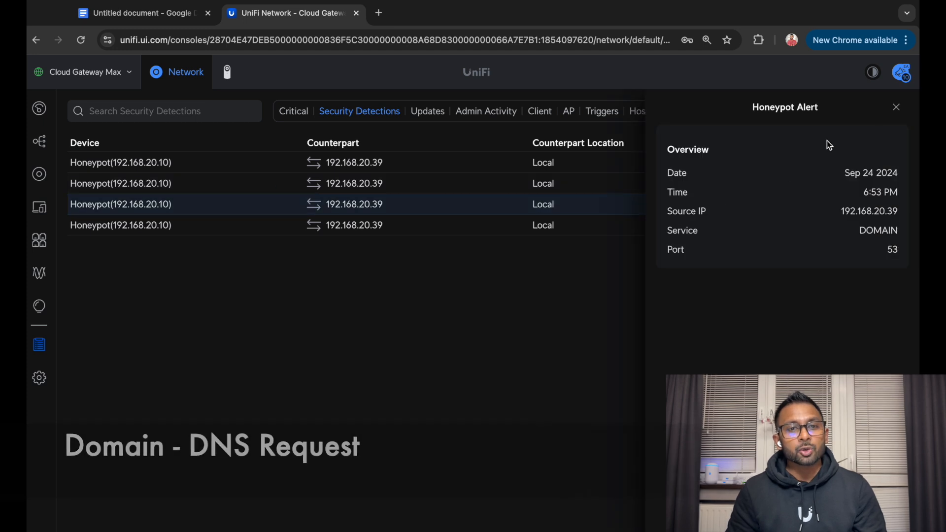
left_click(896, 107)
left_click(212, 193)
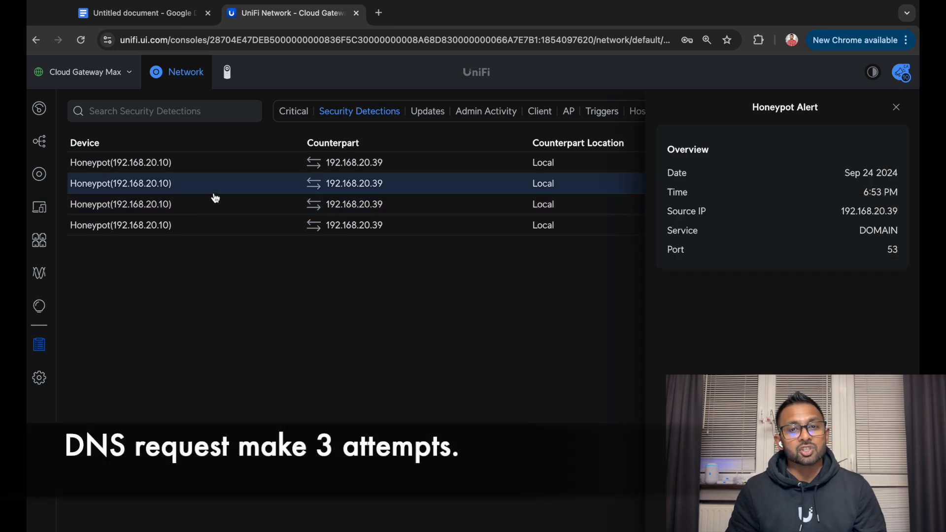
left_click(896, 108)
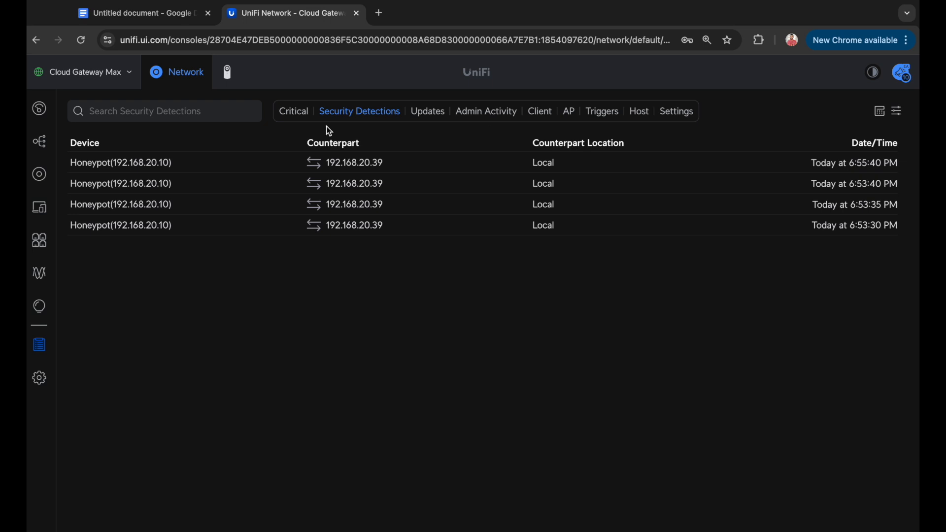
Inspect the newest SSH port 22 and HTTP port 80 honeypot alerts, then the second one again
left_click(233, 163)
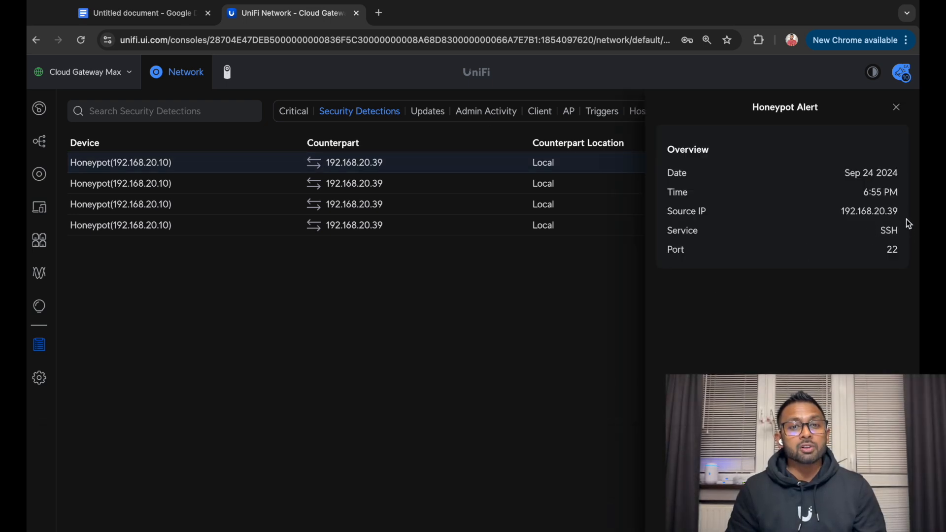
left_click(897, 109)
left_click(163, 171)
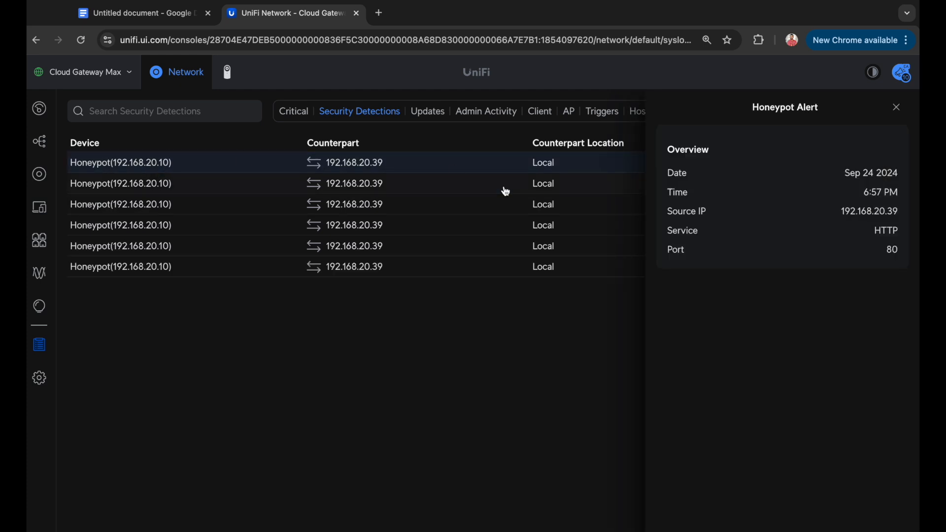
left_click(897, 116)
left_click(477, 184)
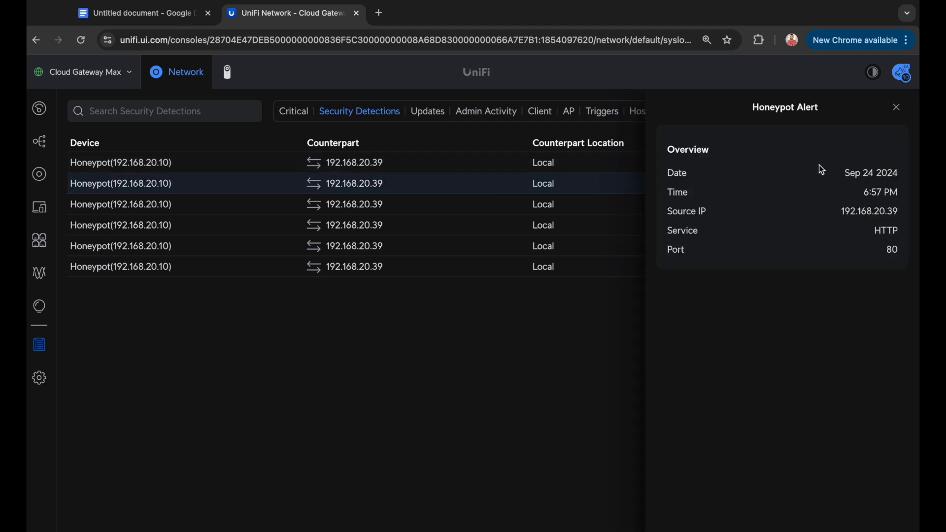
left_click(896, 109)
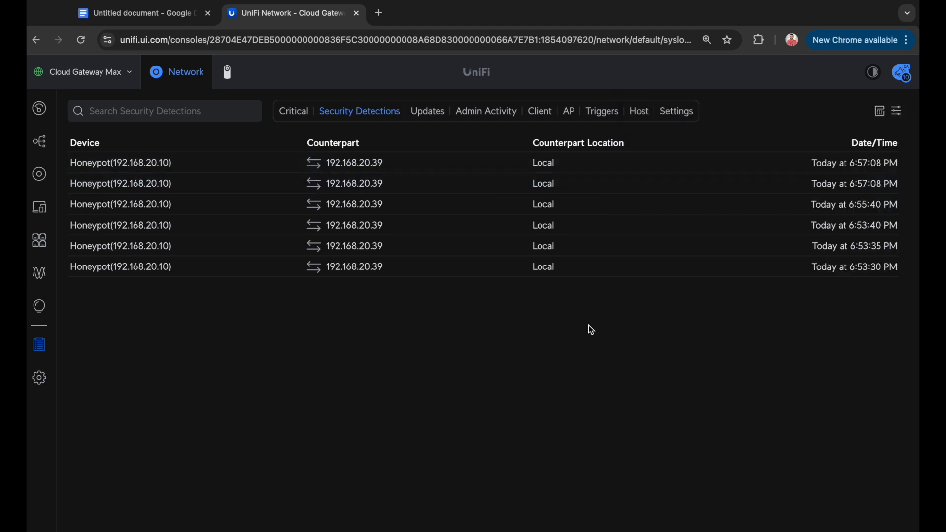